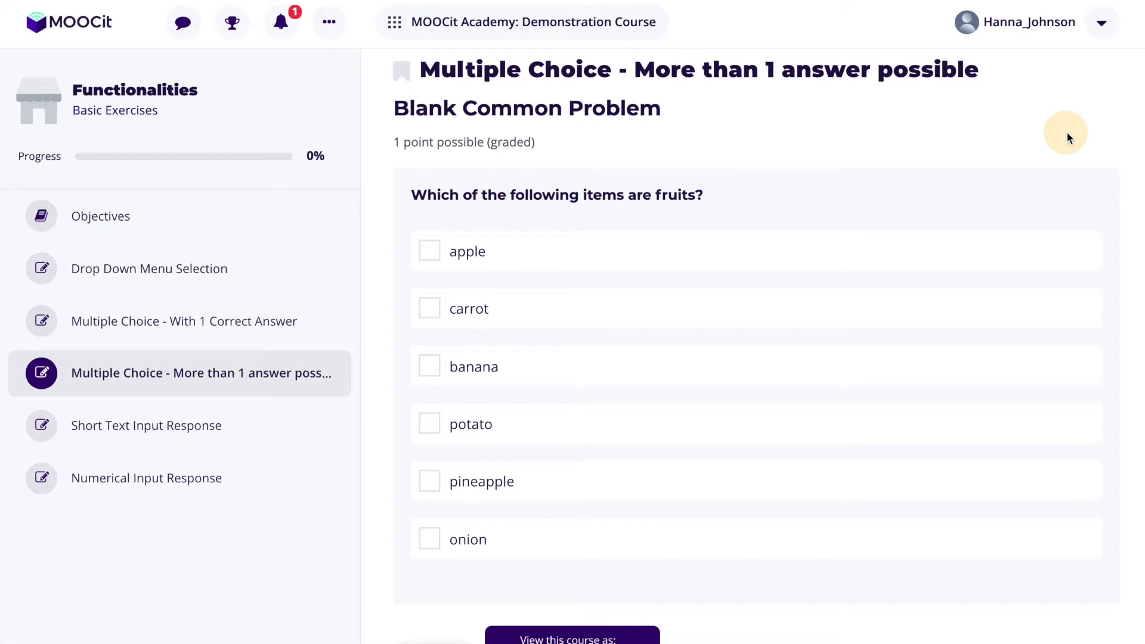
# Reveal all three hints of the "Which of the following items are fruits?" problem one after another.
pyautogui.click(1050, 367)
pyautogui.scroll(-1, 1052, 376)
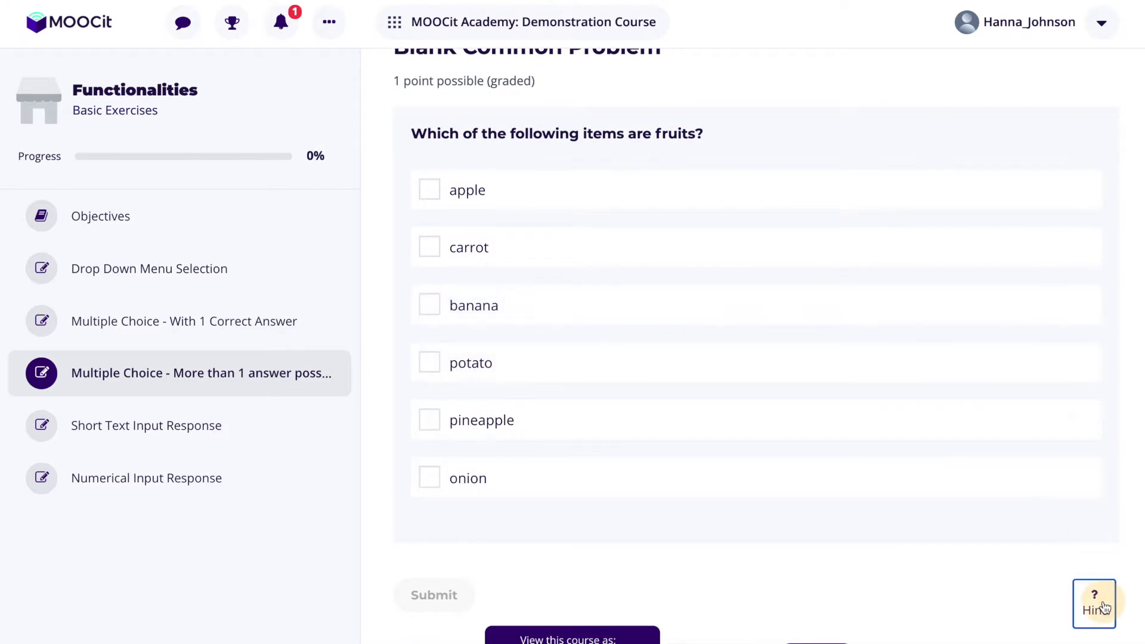
pyautogui.click(1094, 602)
pyautogui.scroll(-2, 1038, 588)
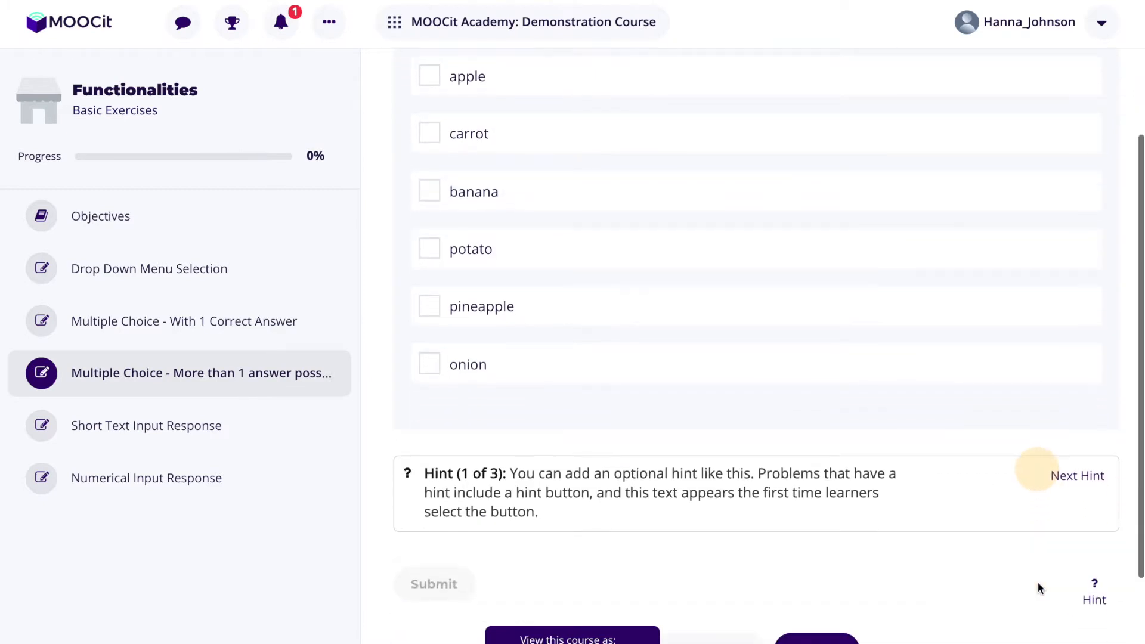
pyautogui.click(1078, 477)
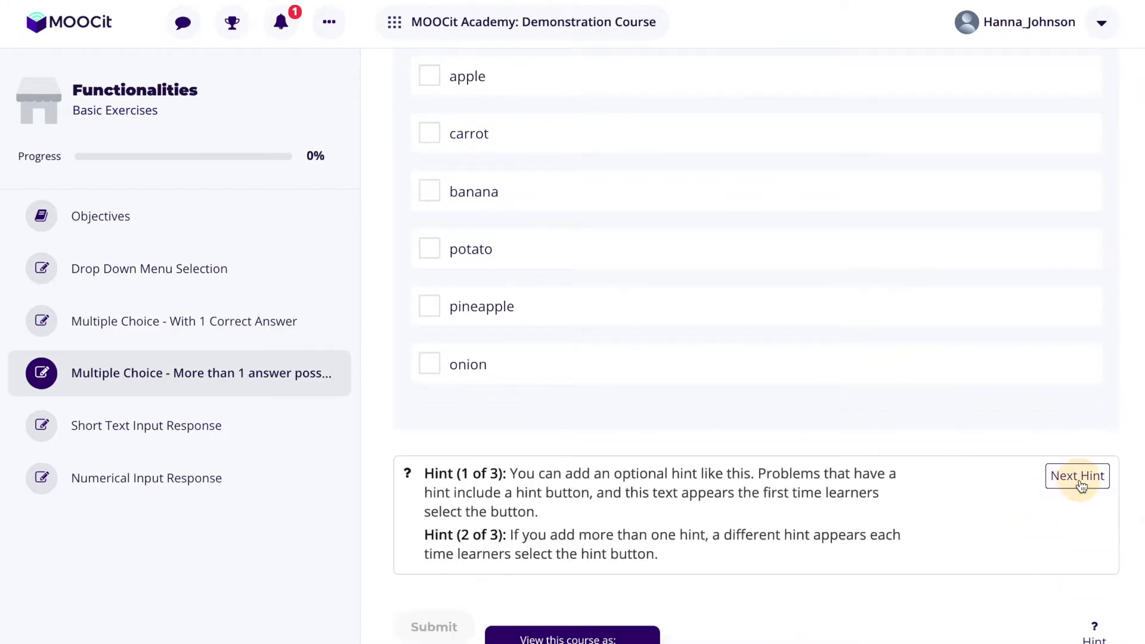
pyautogui.scroll(-1, 1080, 485)
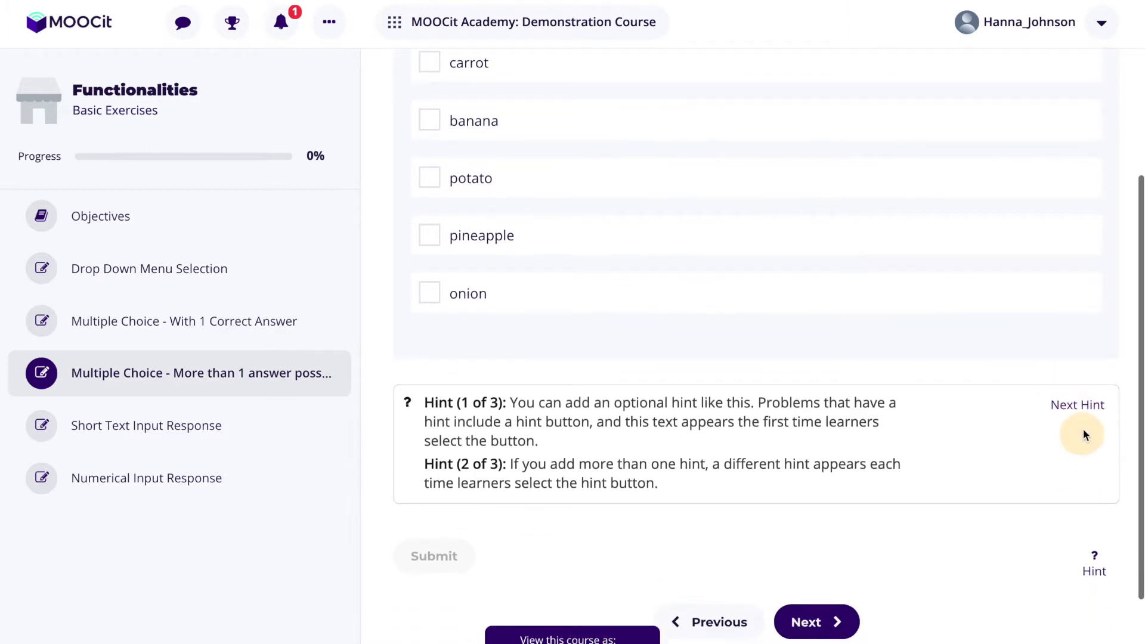
pyautogui.click(1087, 414)
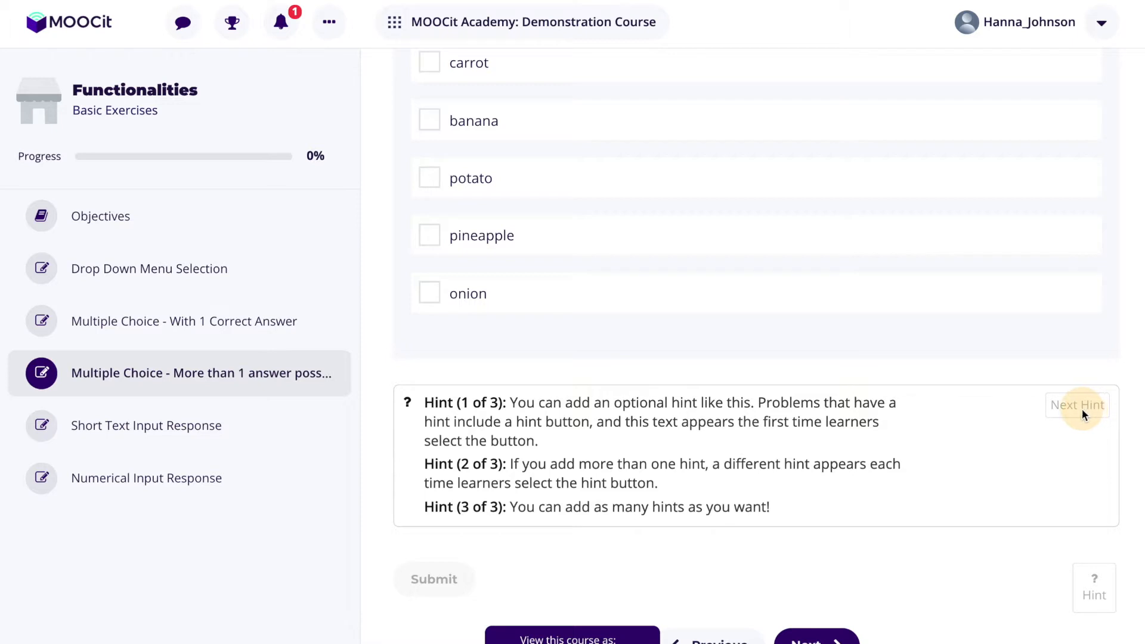
pyautogui.scroll(-1, 1122, 475)
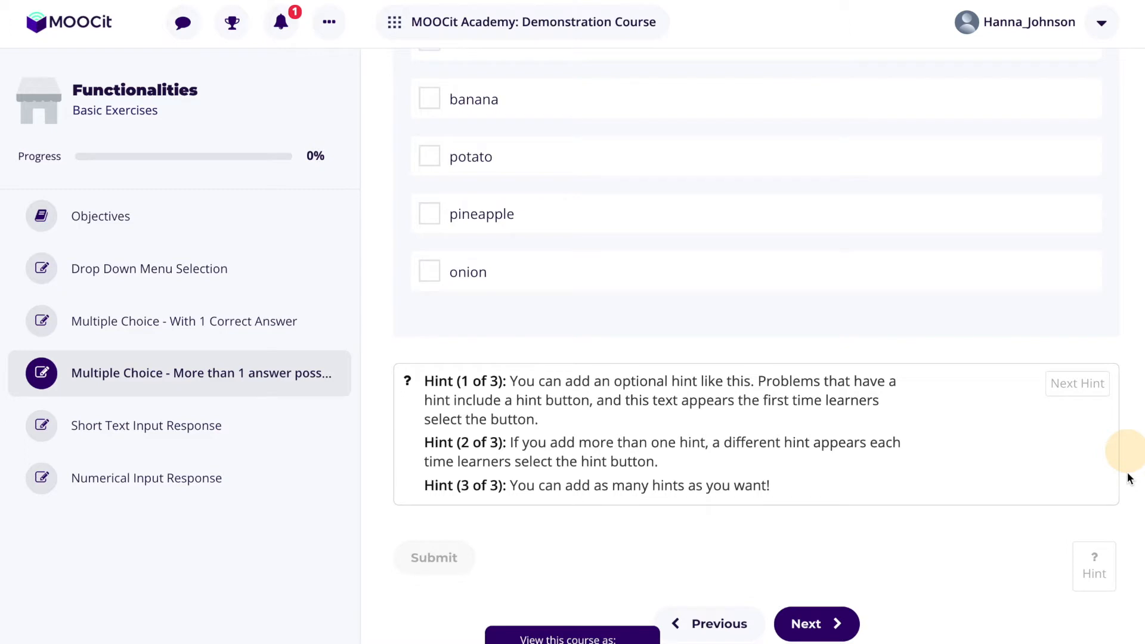
# Select potato as the only answer to the fruits question and submit it.
pyautogui.scroll(4, 1051, 427)
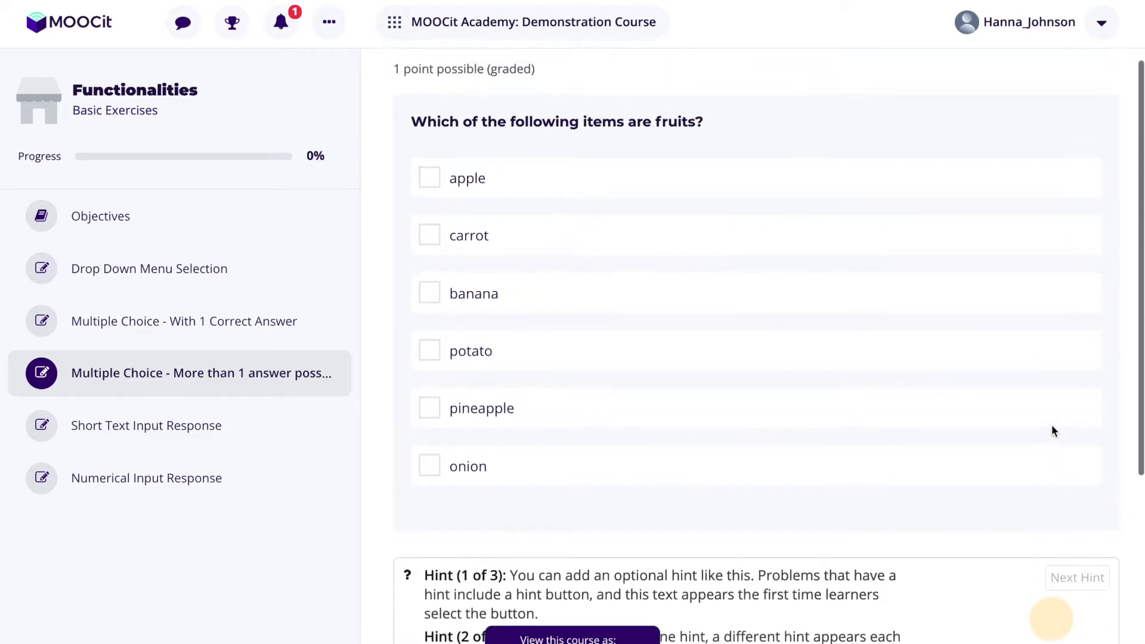
pyautogui.click(514, 362)
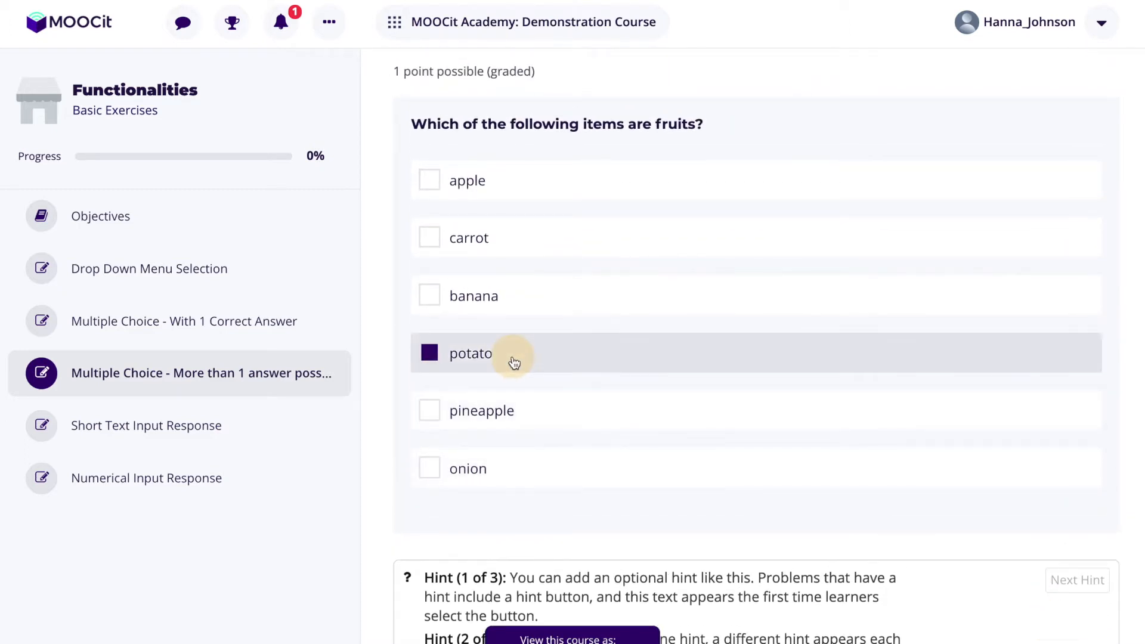
pyautogui.scroll(-2, 515, 362)
pyautogui.scroll(-2, 511, 359)
pyautogui.click(435, 572)
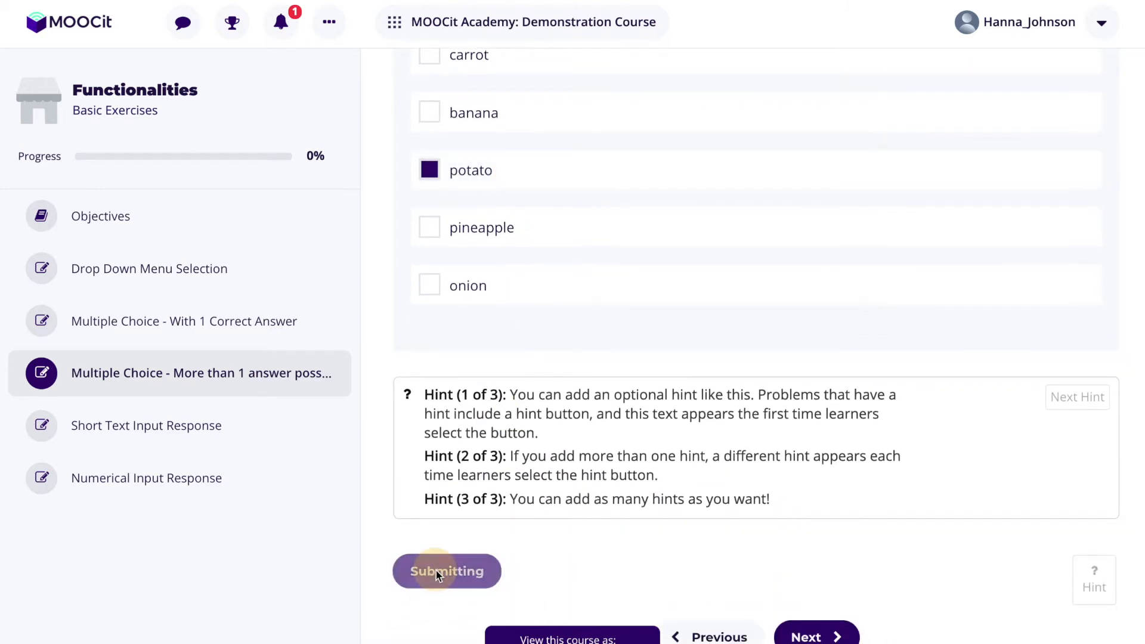
# Replace potato with apple as the selected answer to the fruits question and submit it.
pyautogui.scroll(3, 610, 463)
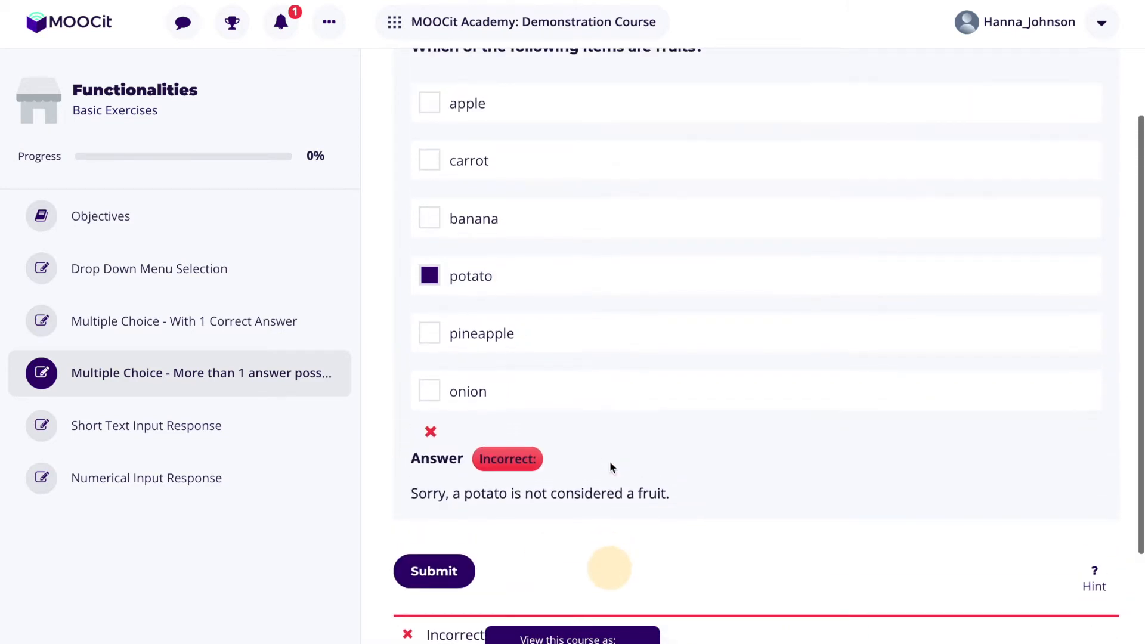
pyautogui.click(430, 112)
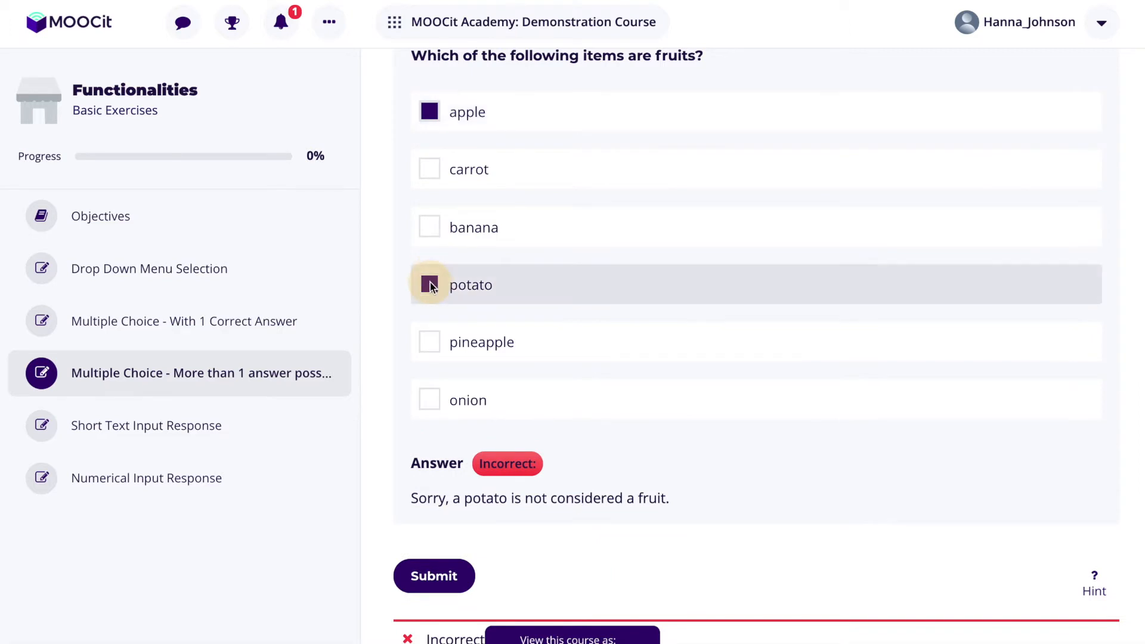
pyautogui.click(425, 581)
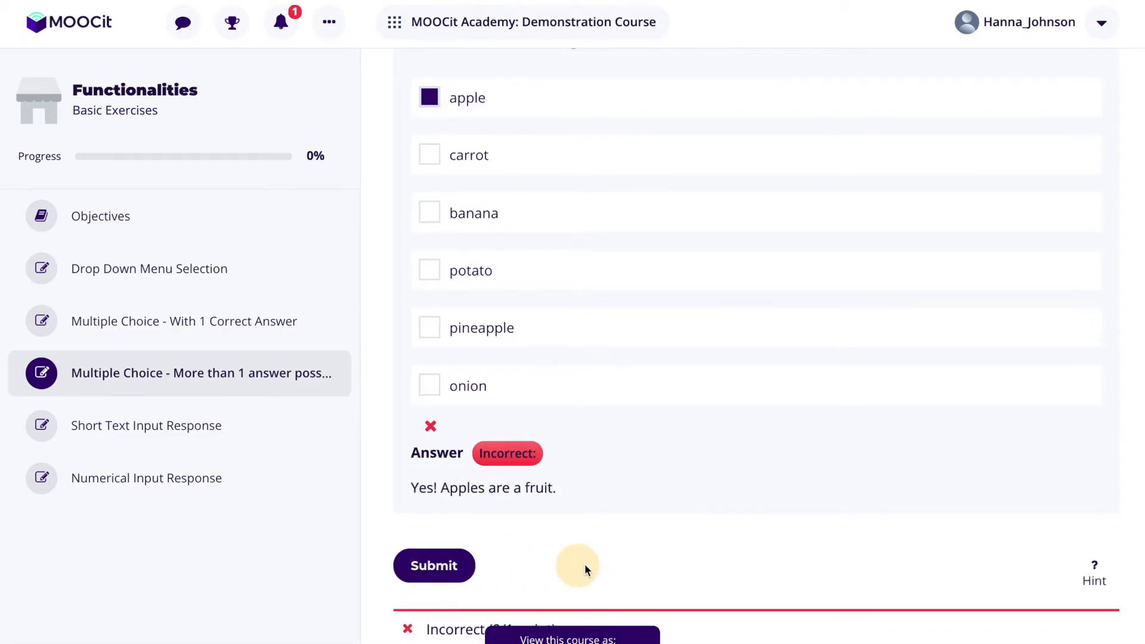
# Add banana and pineapple to the apple selection in the fruits question and submit the answer.
pyautogui.scroll(1, 586, 563)
pyautogui.click(428, 238)
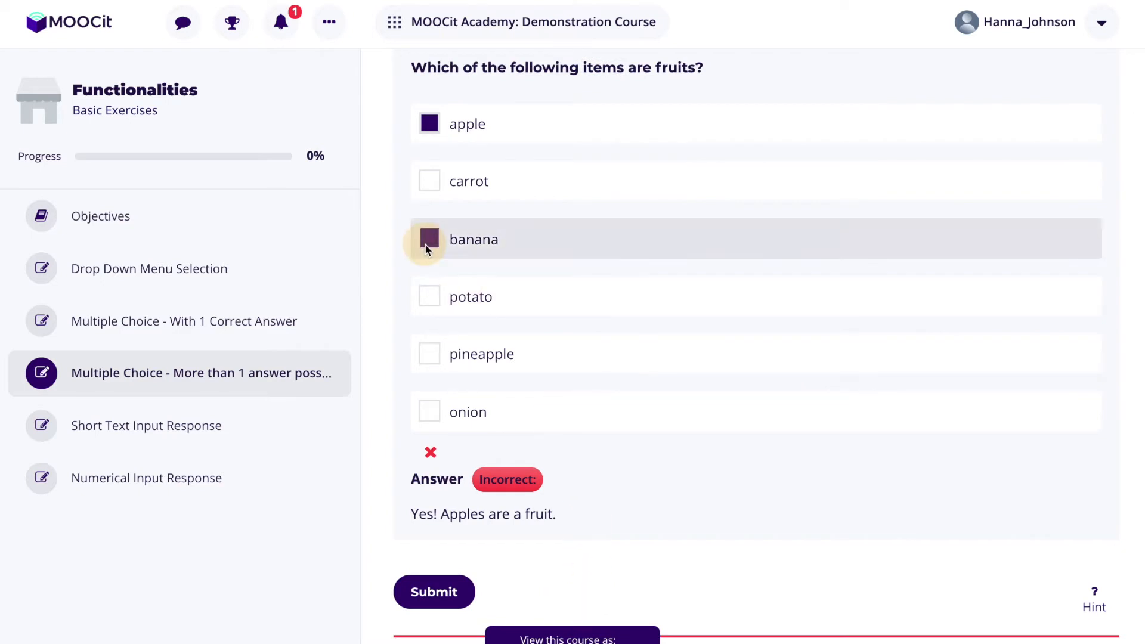
pyautogui.click(431, 355)
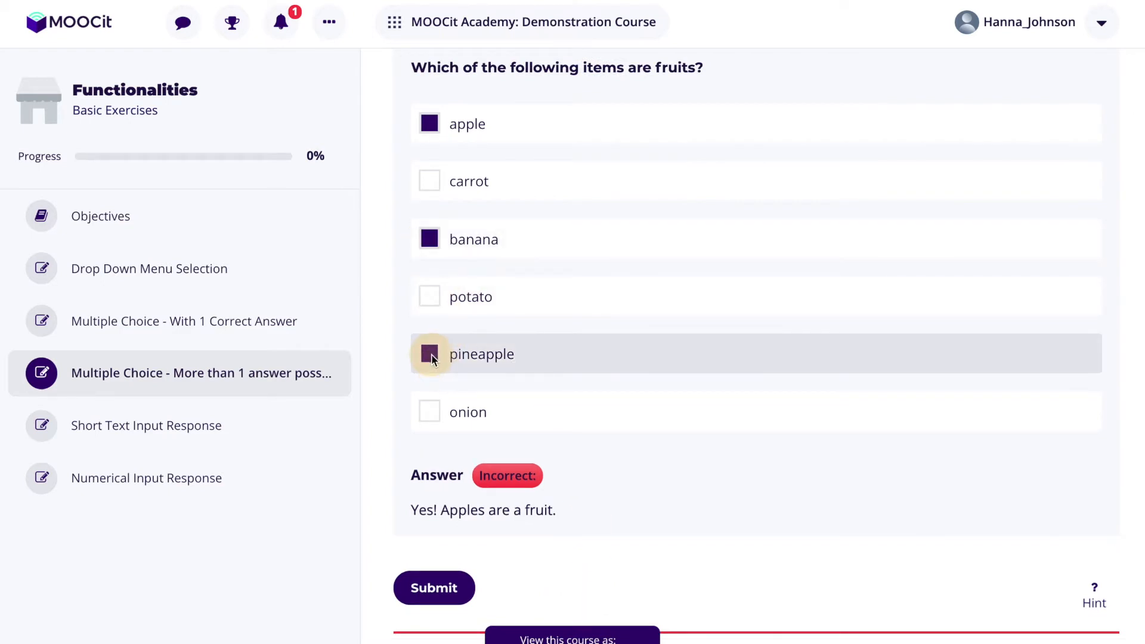
pyautogui.click(439, 591)
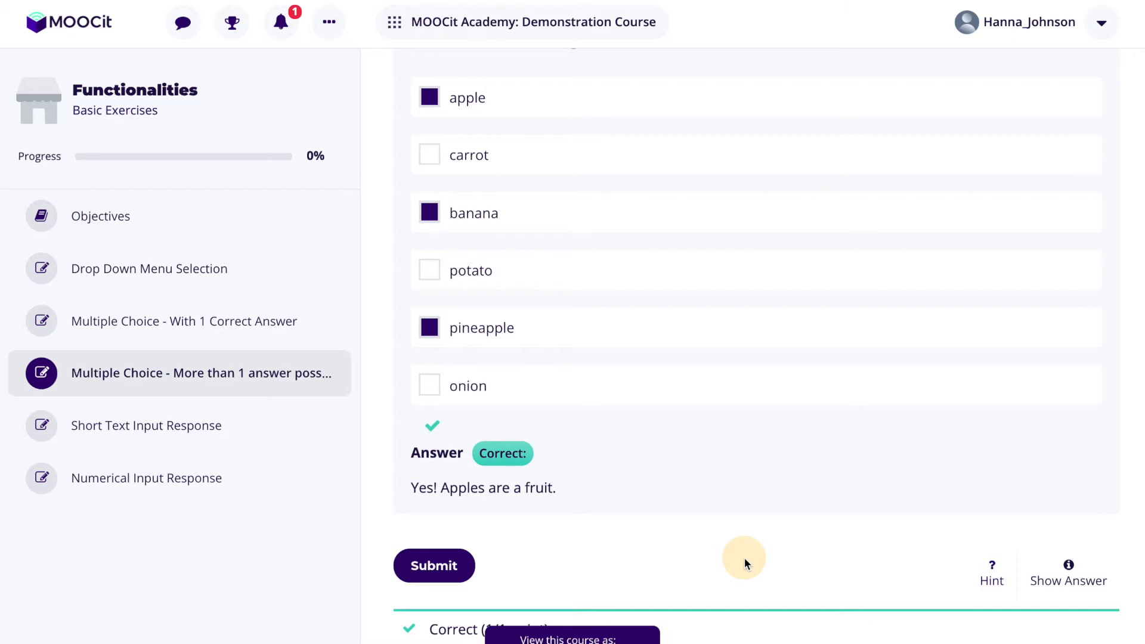
# Switch to the unit in MOOCit Studio and add a Checkboxes problem below the existing fruits problem.
pyautogui.scroll(3, 744, 563)
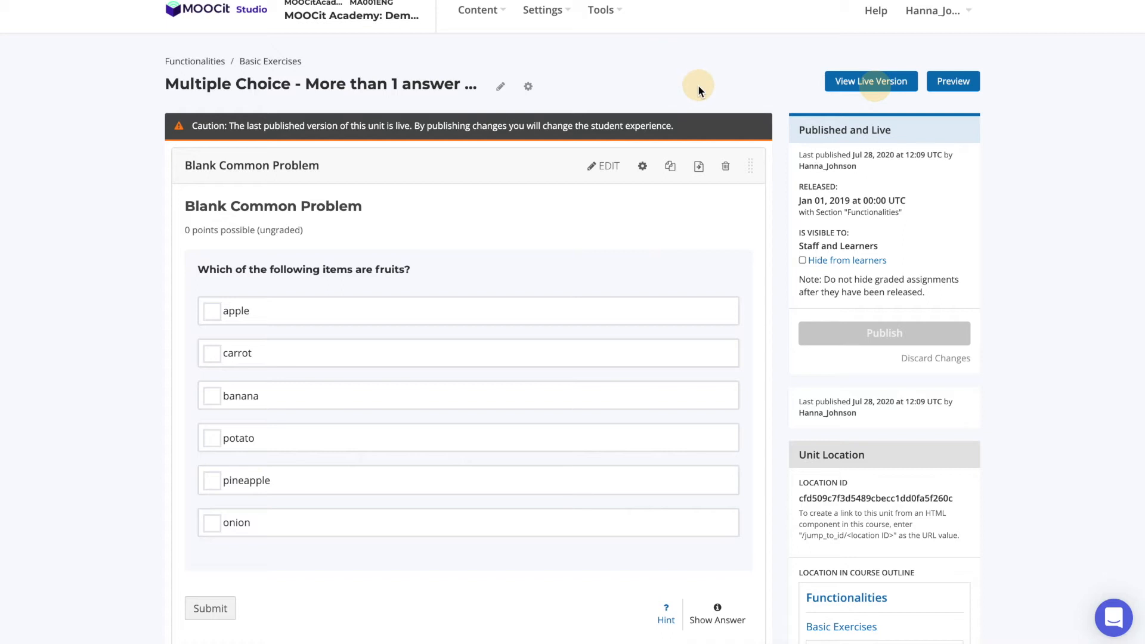
pyautogui.scroll(-1, 766, 280)
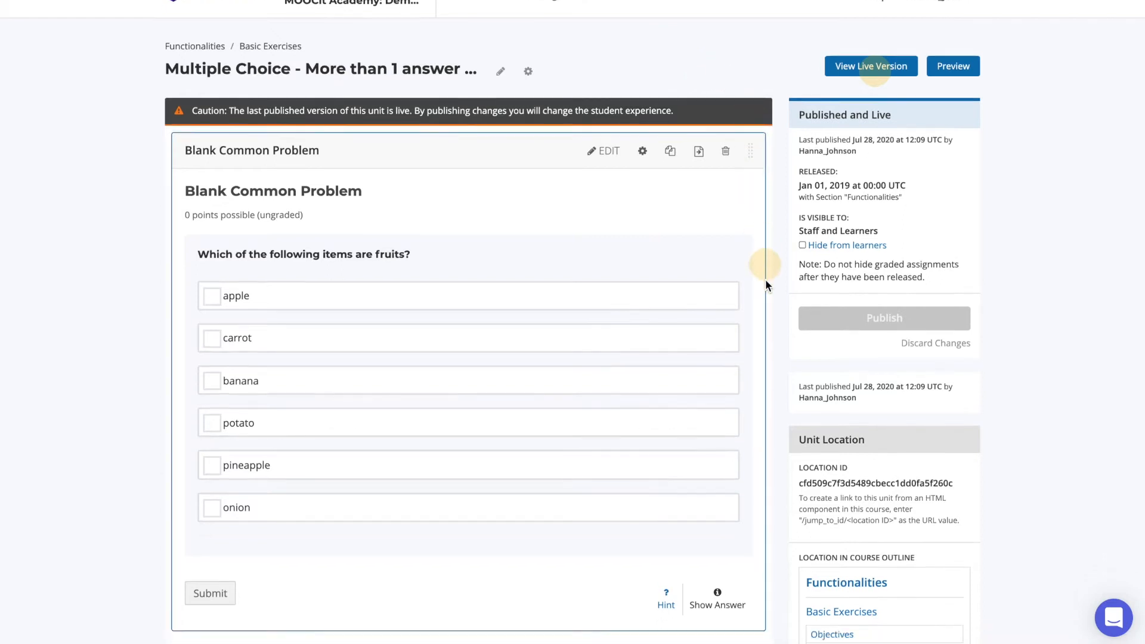
pyautogui.scroll(-5, 766, 280)
pyautogui.click(538, 460)
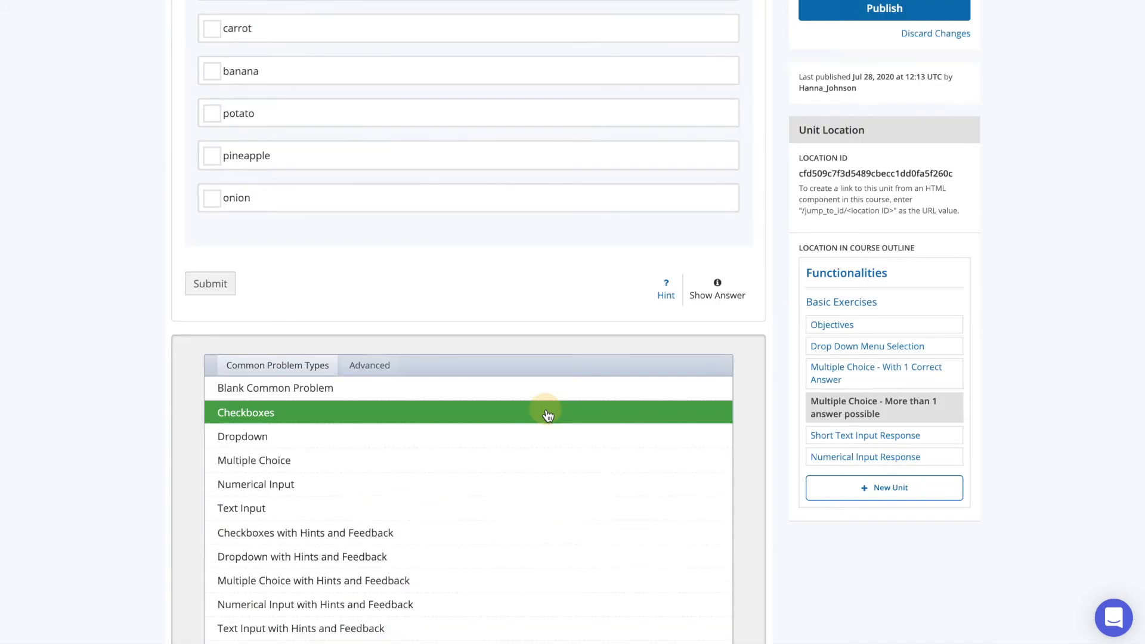
pyautogui.scroll(-2, 547, 414)
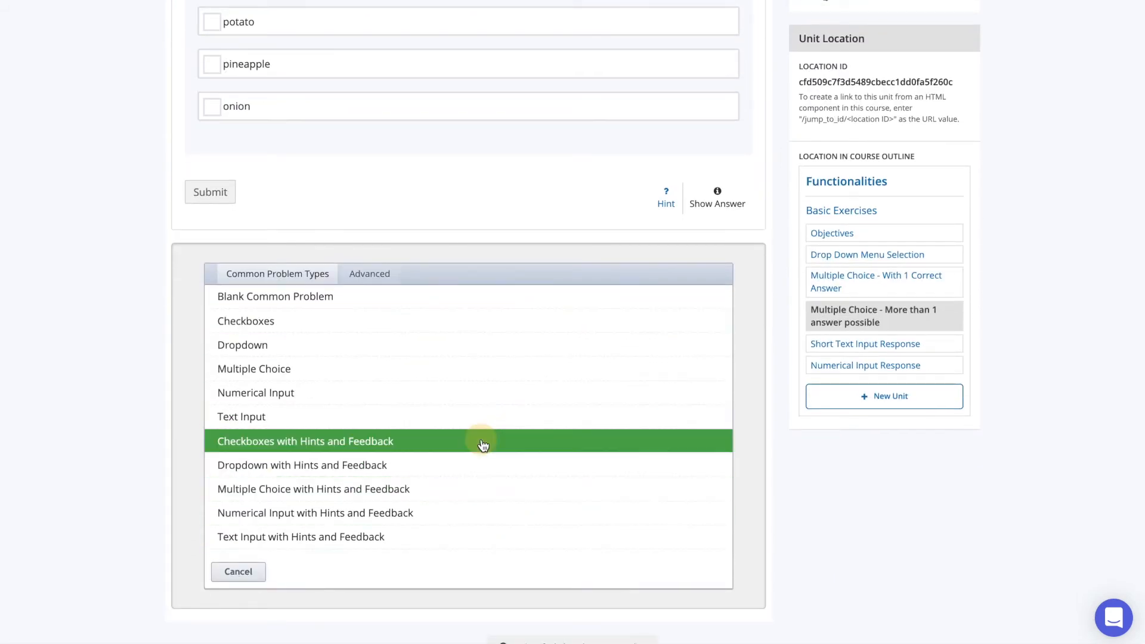
pyautogui.click(360, 326)
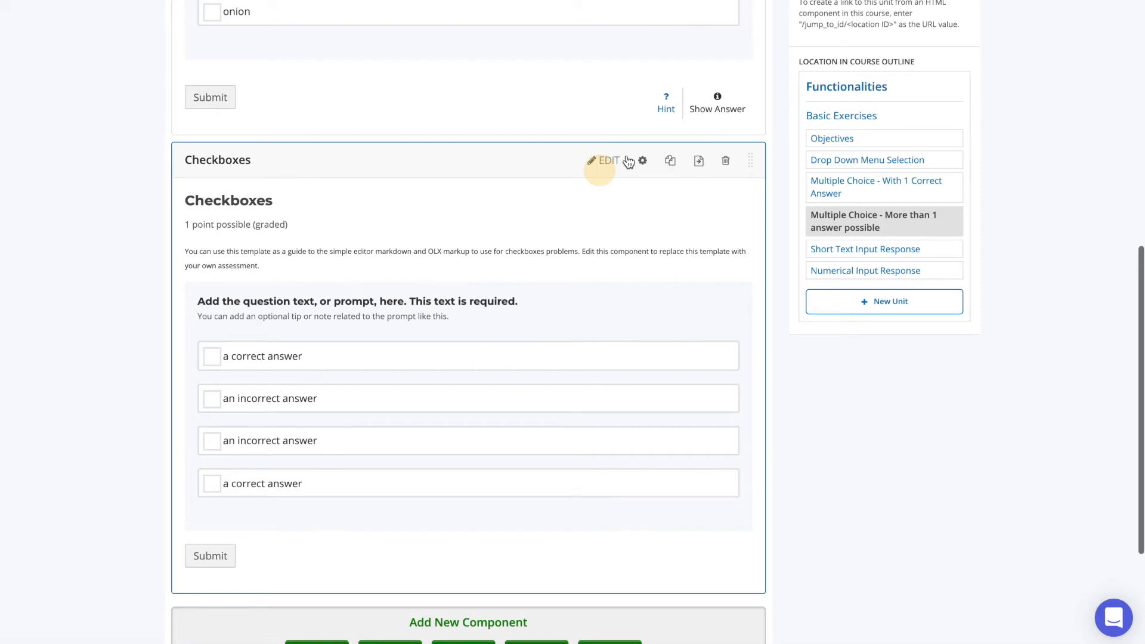
# Open the new Checkboxes problem for editing and add the lines "|| hint#1 ||" and "|| hint#2 ||" below the answers.
pyautogui.click(629, 161)
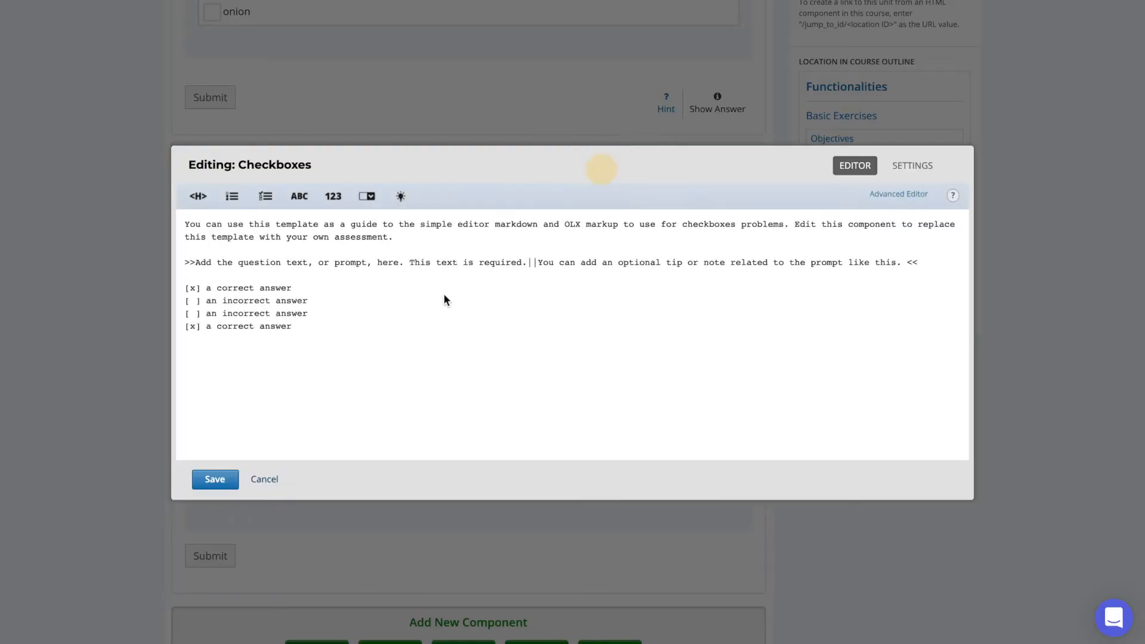
pyautogui.click(325, 334)
pyautogui.press('Return')
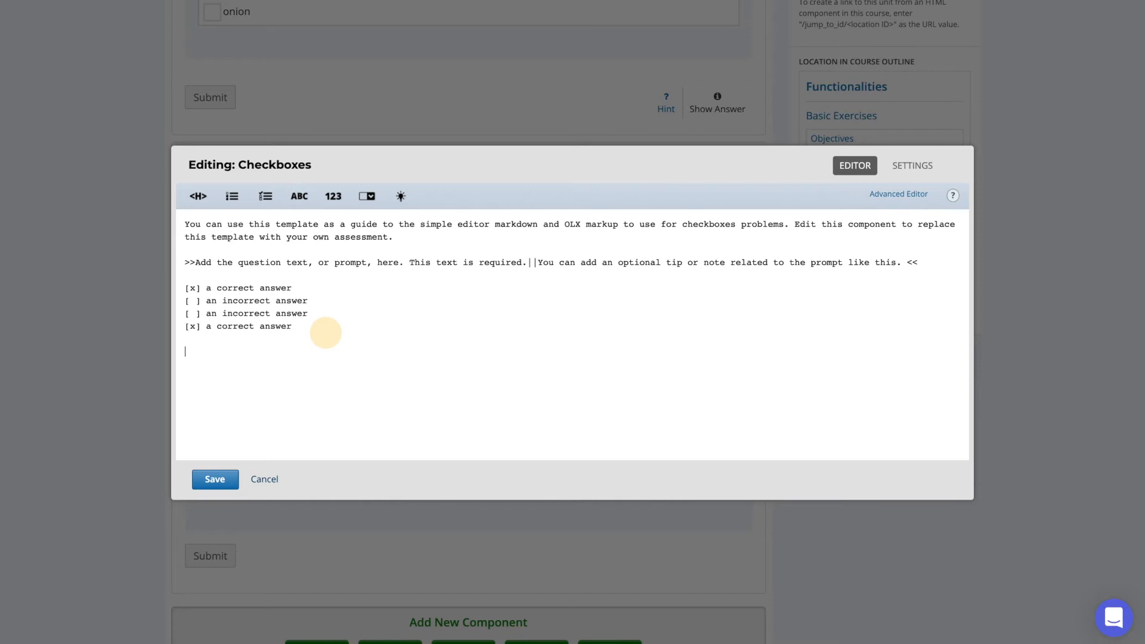
pyautogui.write('|| hint')
pyautogui.write('#1')
pyautogui.write(' || ')
pyautogui.write('|| hint#2')
pyautogui.write(' ||')
# Append "{{selected: this is correct}}" to the first answer and "{{selected: this is incorrect}}" to the third answer, and save the problem.
pyautogui.click(327, 285)
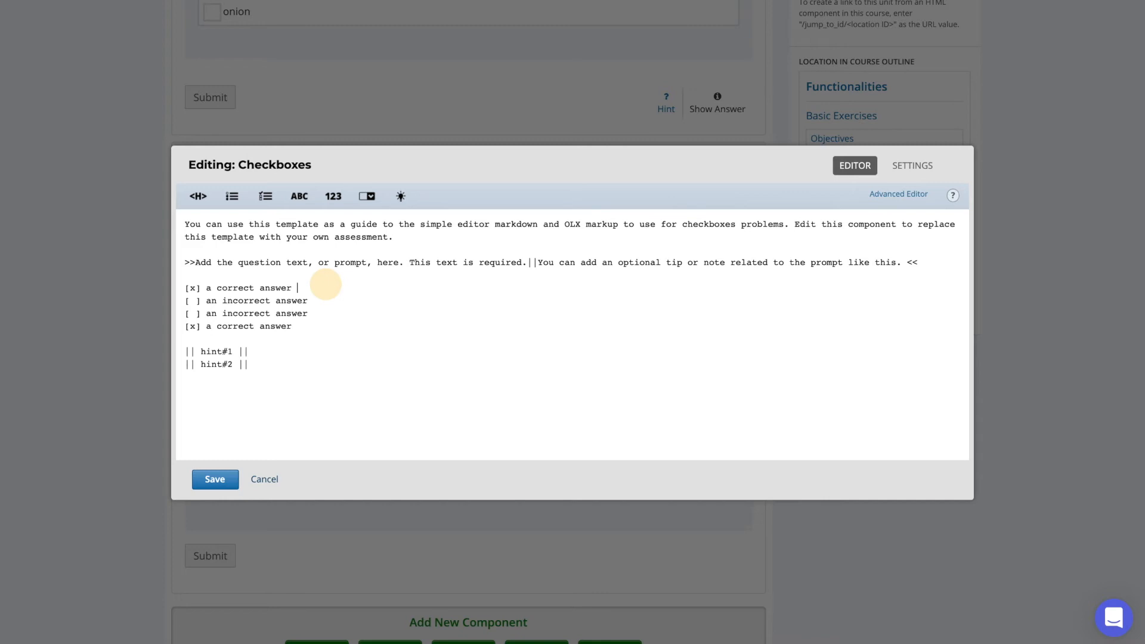
pyautogui.write('{{selected:')
pyautogui.write('this is correct')
pyautogui.click(329, 313)
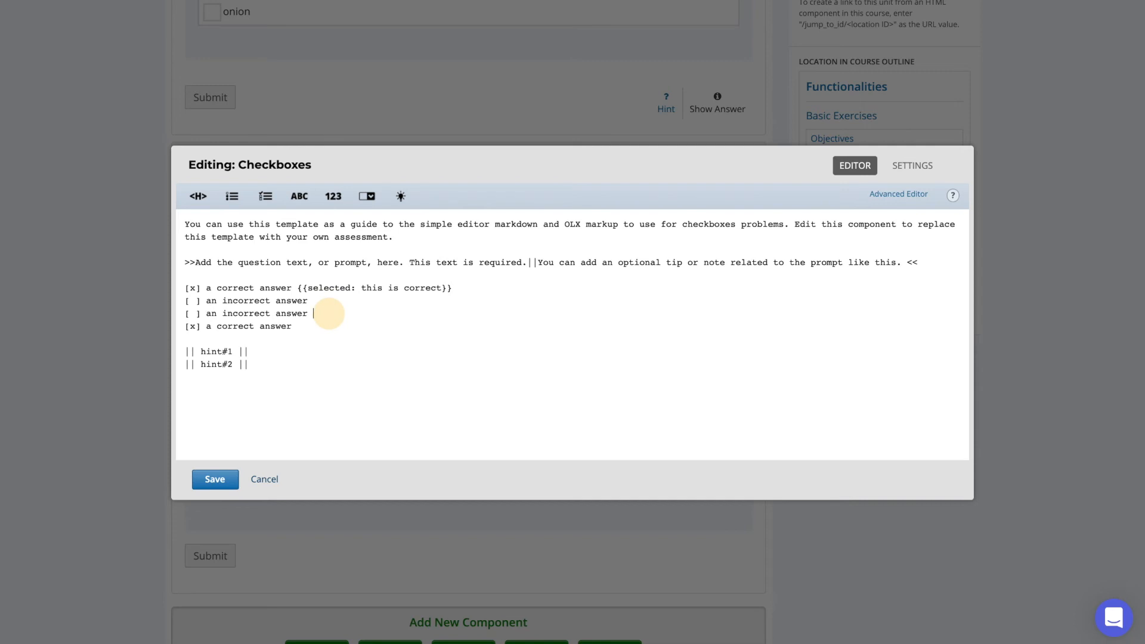
pyautogui.write('{{selected: this is incorrect}}')
pyautogui.click(215, 481)
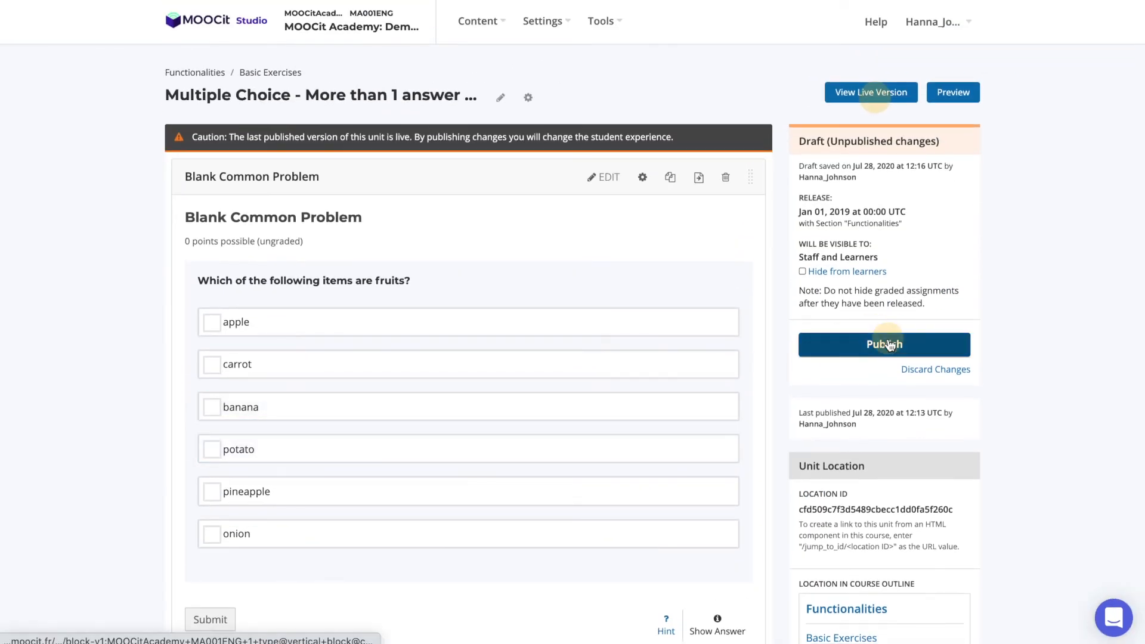
# Publish the unit's changes and open its live version at the new Checkboxes problem.
pyautogui.click(889, 345)
pyautogui.click(887, 92)
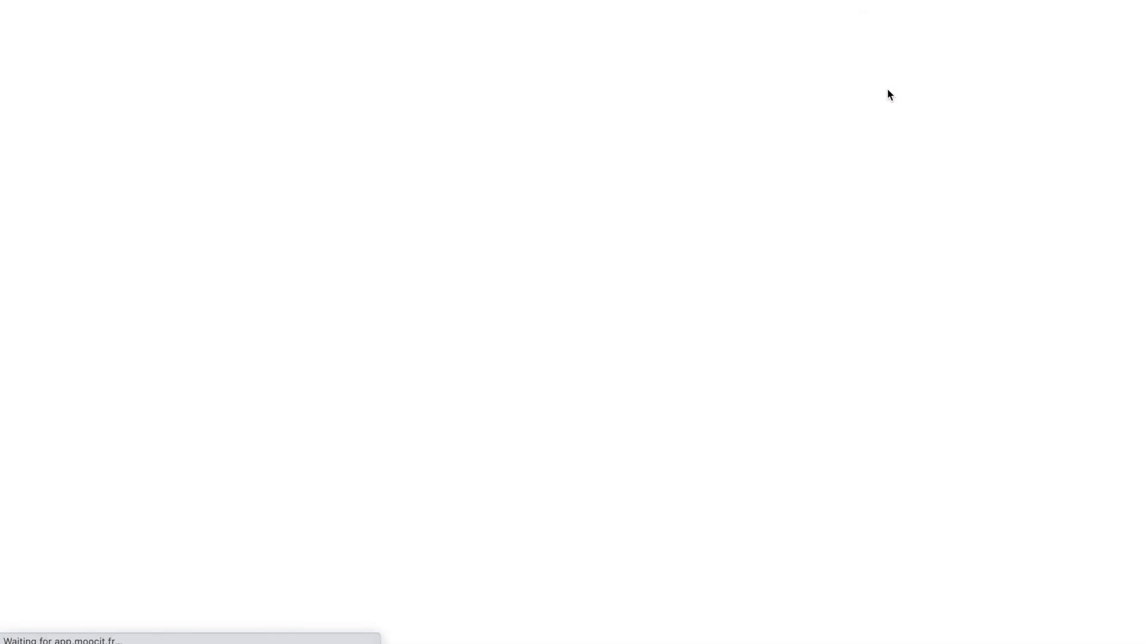
pyautogui.scroll(-10, 815, 334)
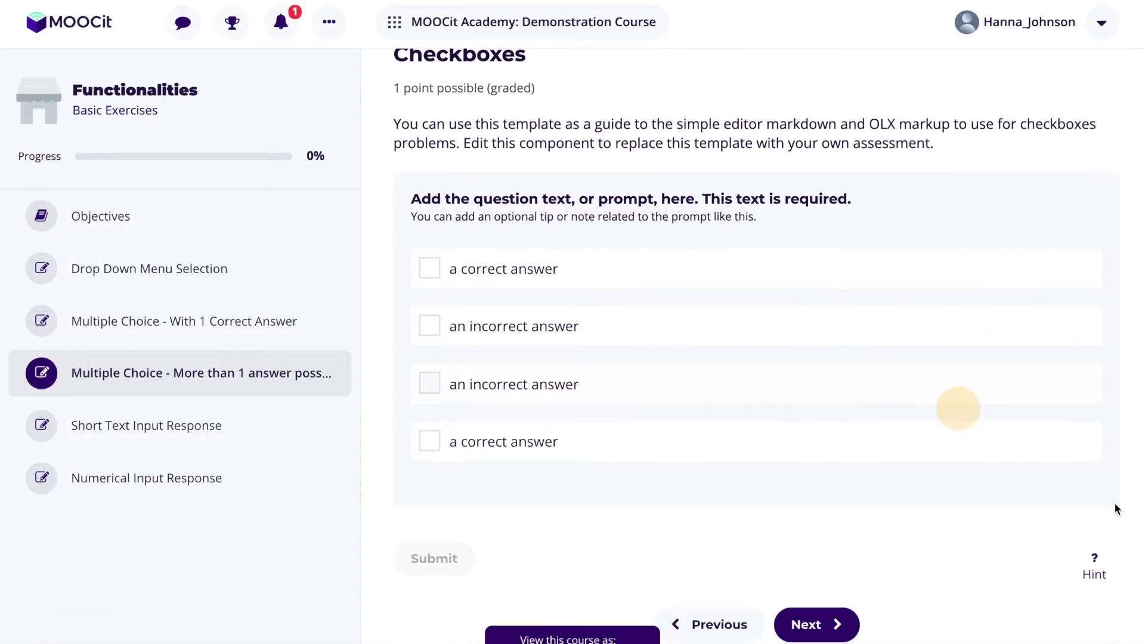
# Reveal both hints of the Checkboxes problem in the live unit.
pyautogui.click(1096, 563)
pyautogui.scroll(-2, 1095, 565)
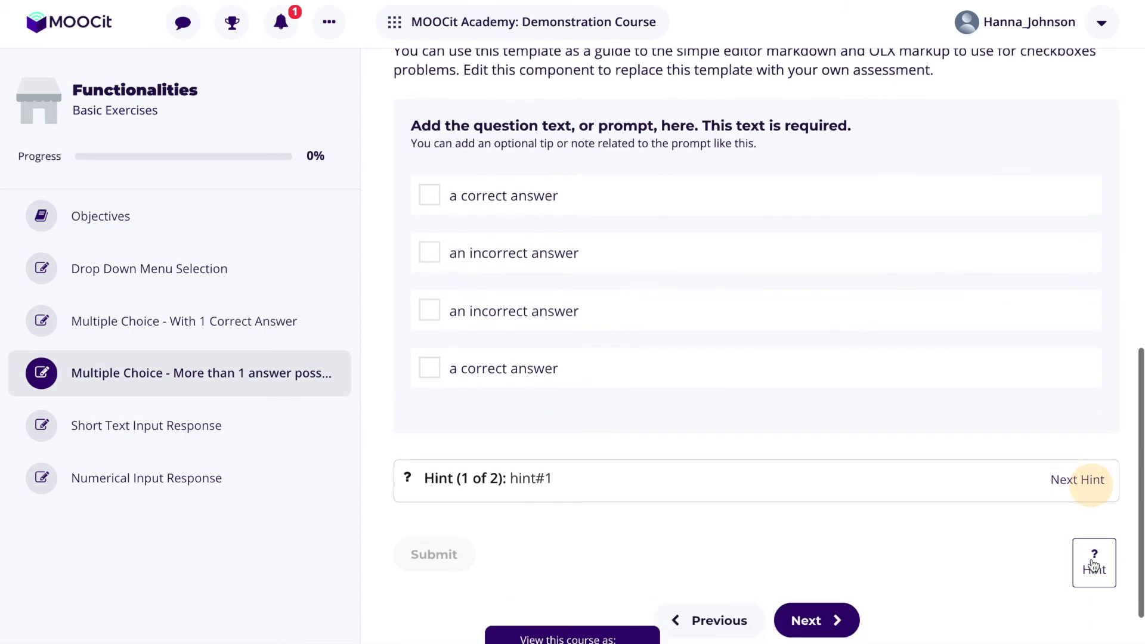
pyautogui.click(1089, 481)
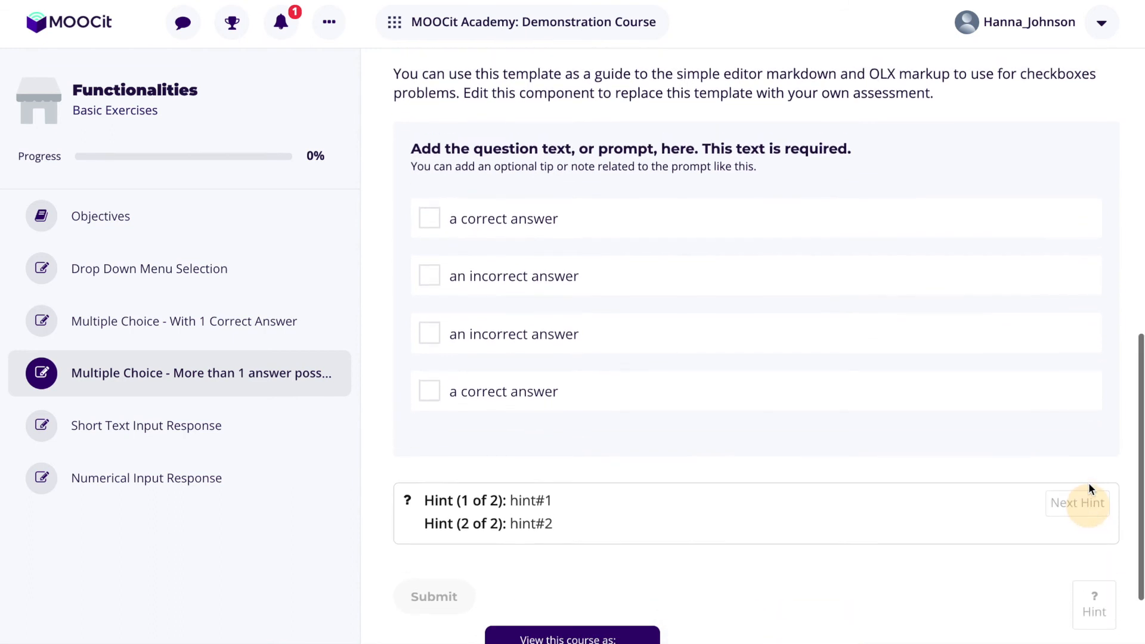
# Select the second "an incorrect answer" option in the Checkboxes problem and submit it.
pyautogui.click(543, 369)
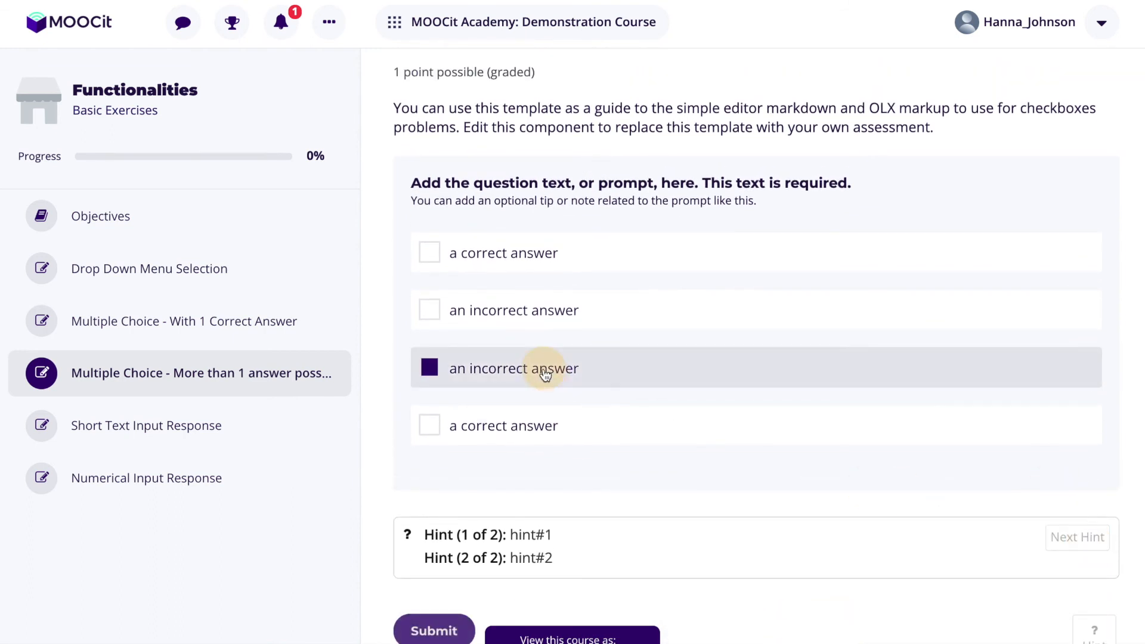
pyautogui.scroll(-1, 545, 370)
pyautogui.click(444, 574)
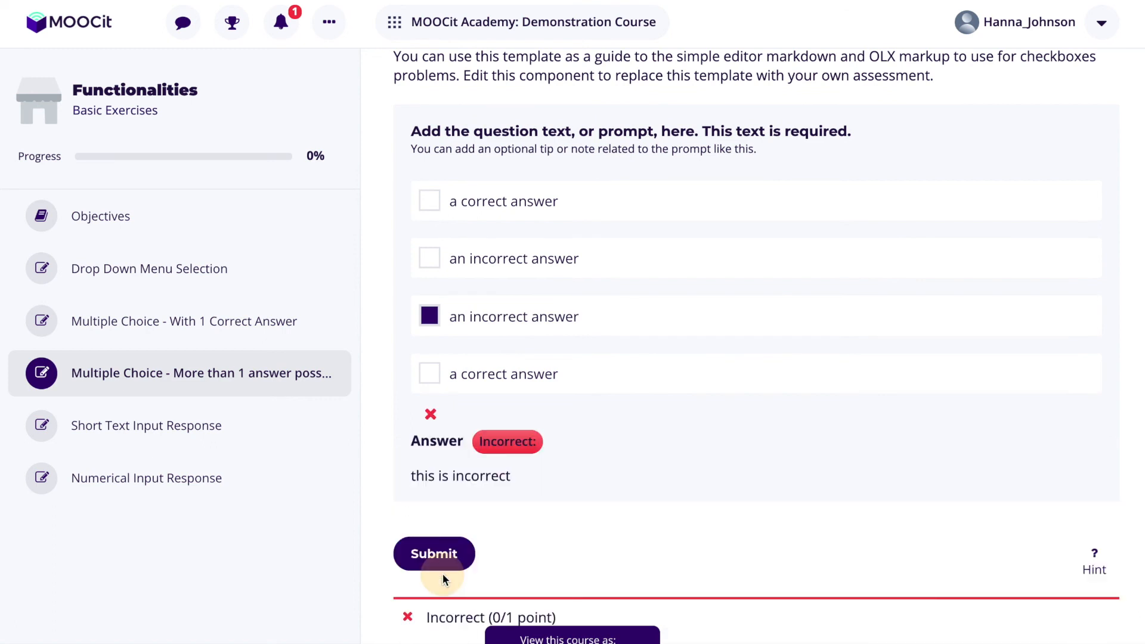
# Clear the incorrect option, submit the first "a correct answer" option alone, and resubmit with the last "a correct answer" option also selected.
pyautogui.click(431, 316)
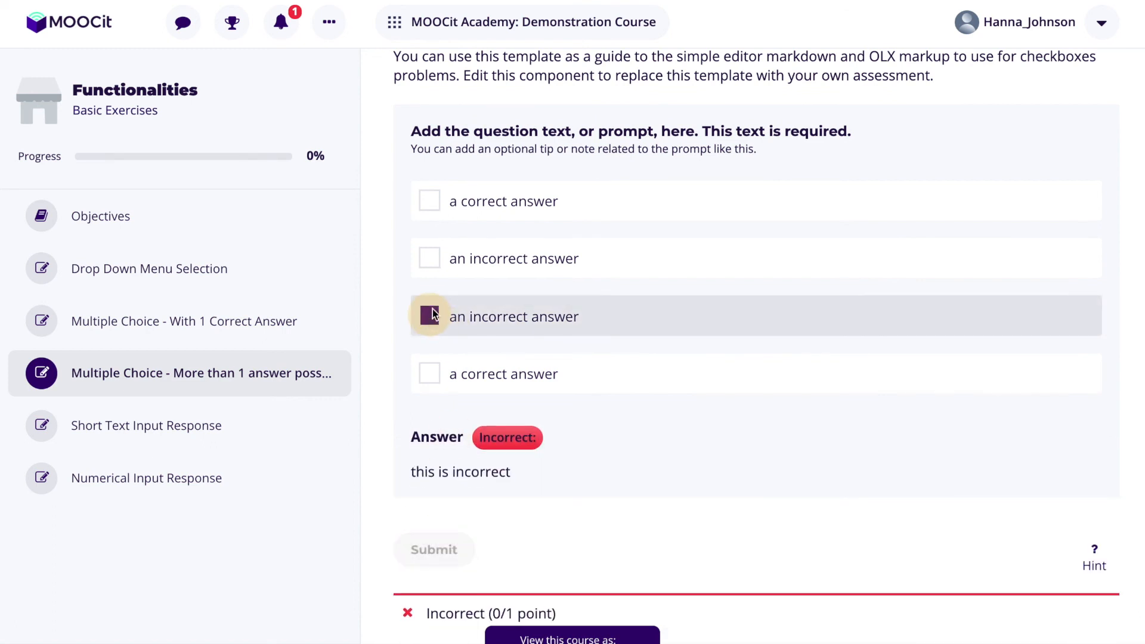
pyautogui.click(432, 199)
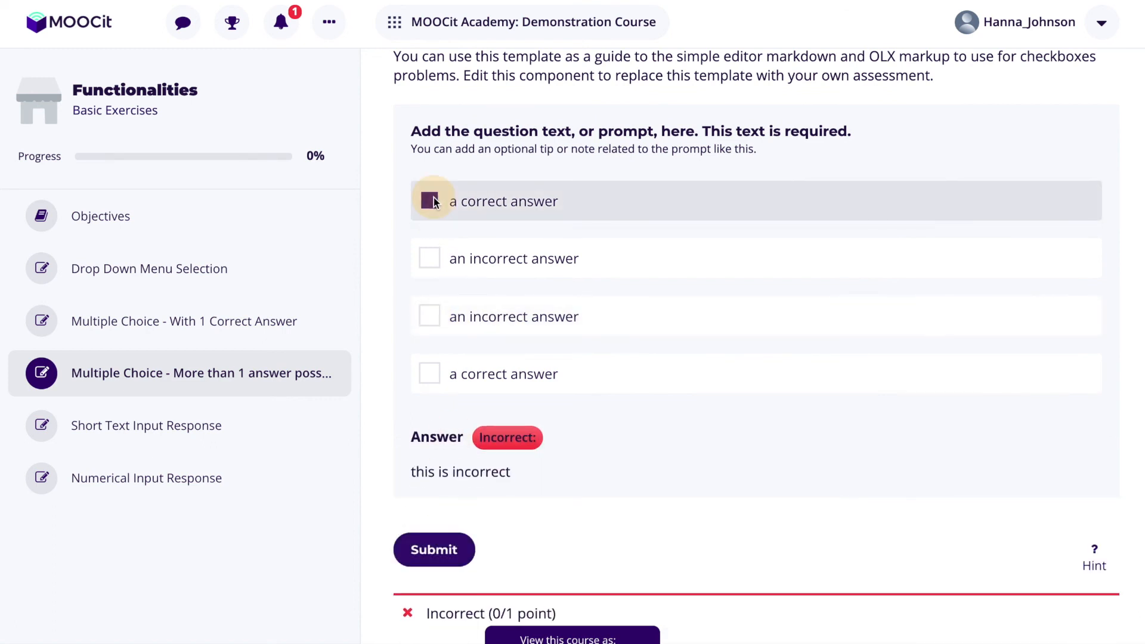
pyautogui.click(441, 561)
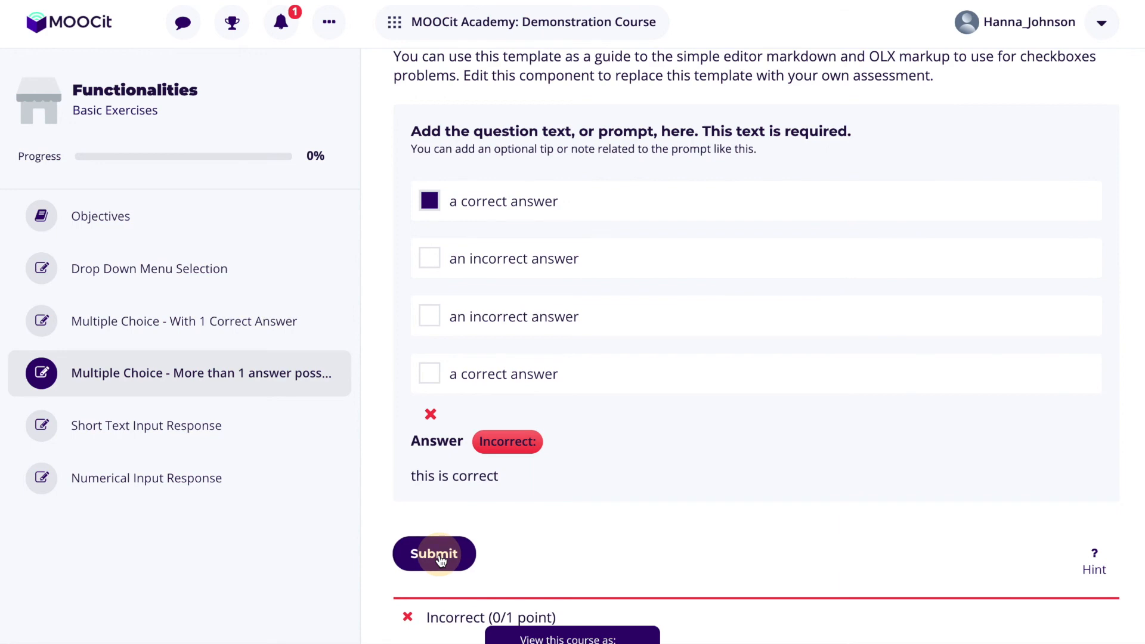
pyautogui.click(429, 374)
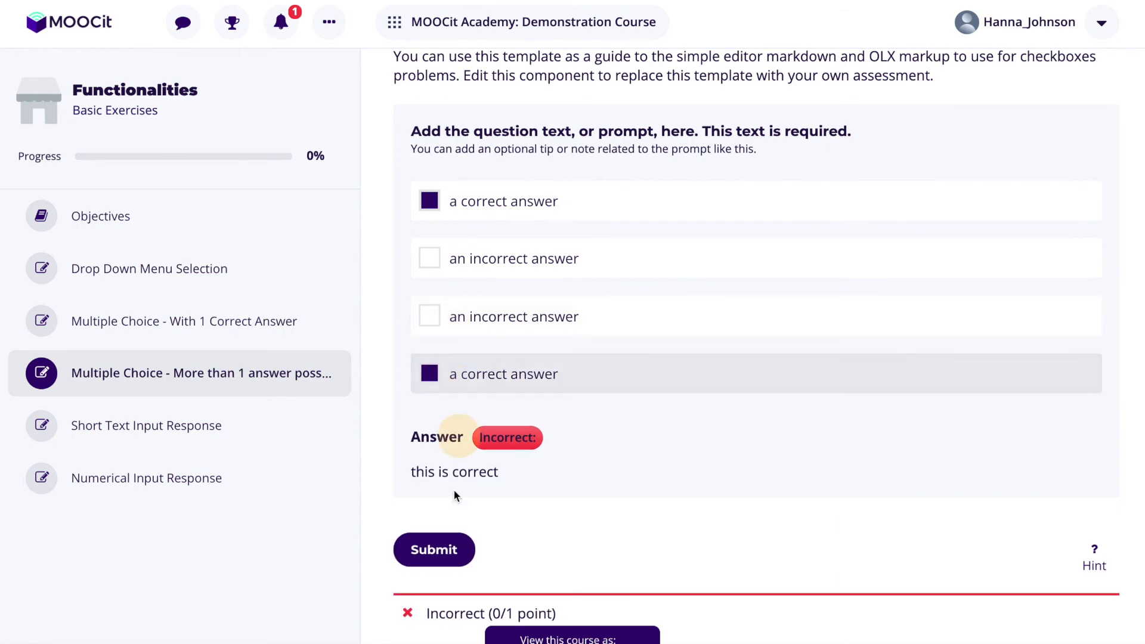
pyautogui.click(443, 552)
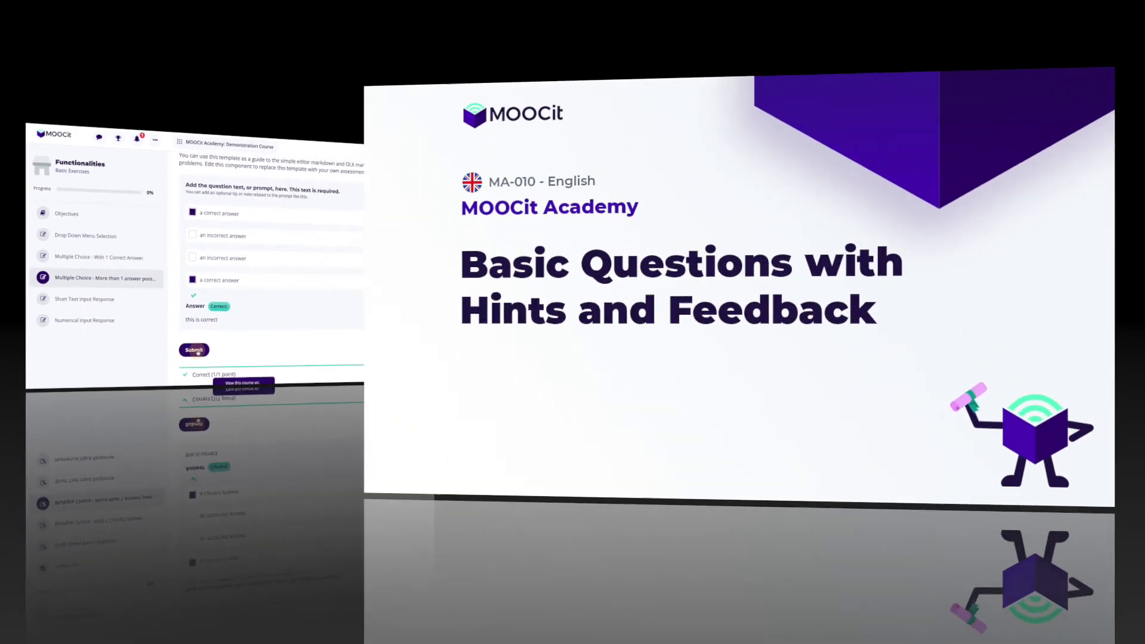